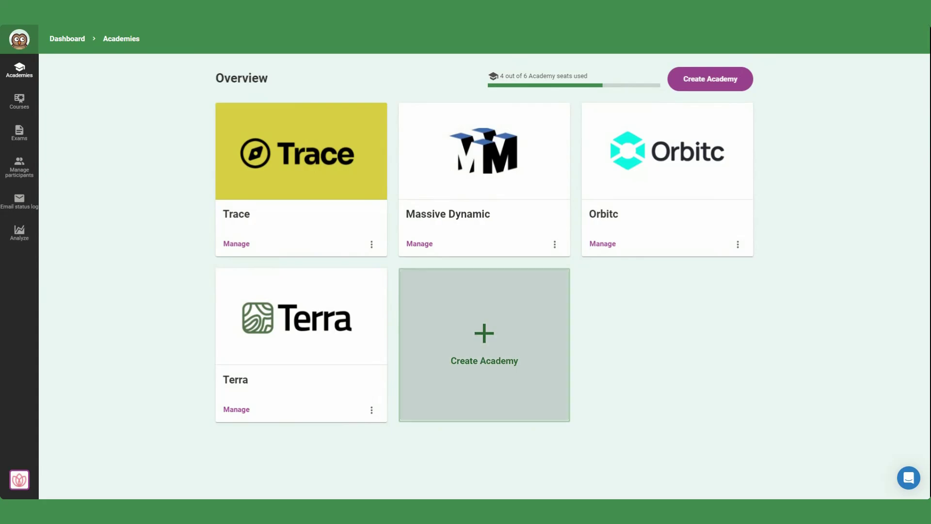
Create a new academy titled 'Easy LMS'
left_click(484, 337)
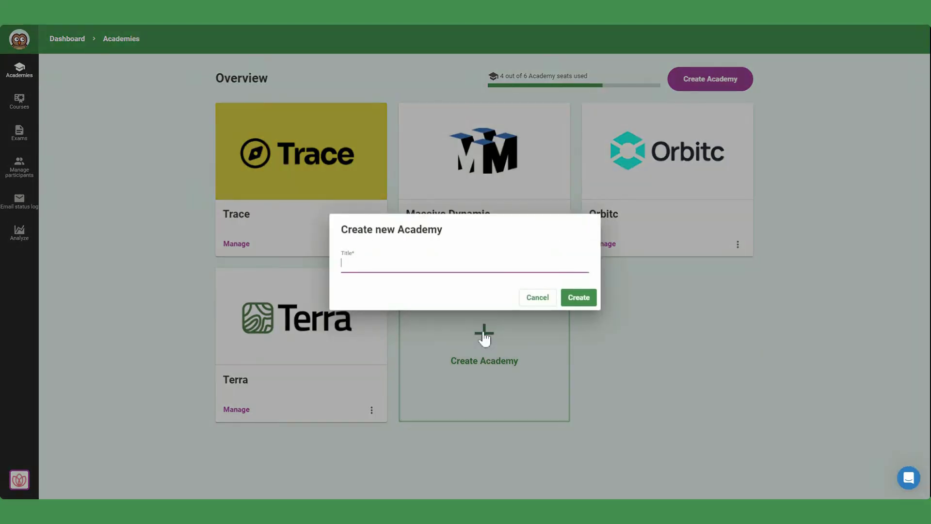
type("Easy LMS")
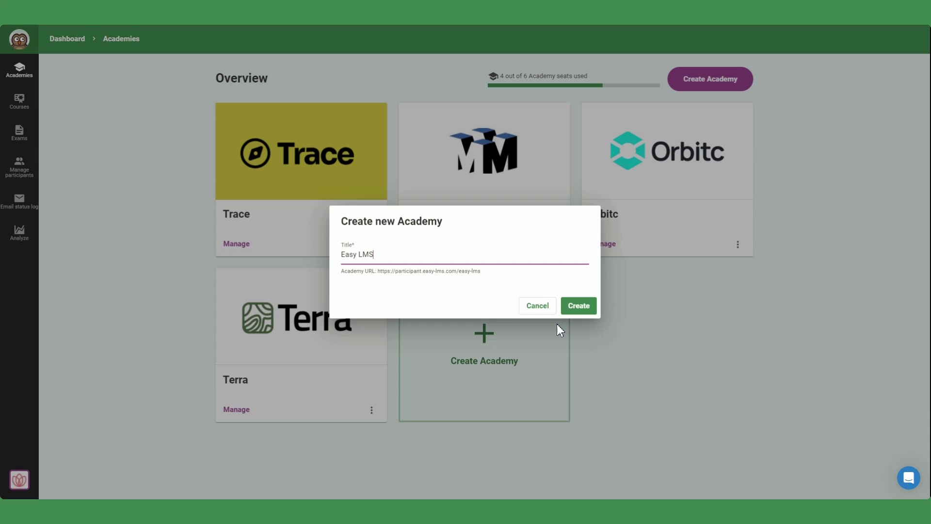
left_click(584, 311)
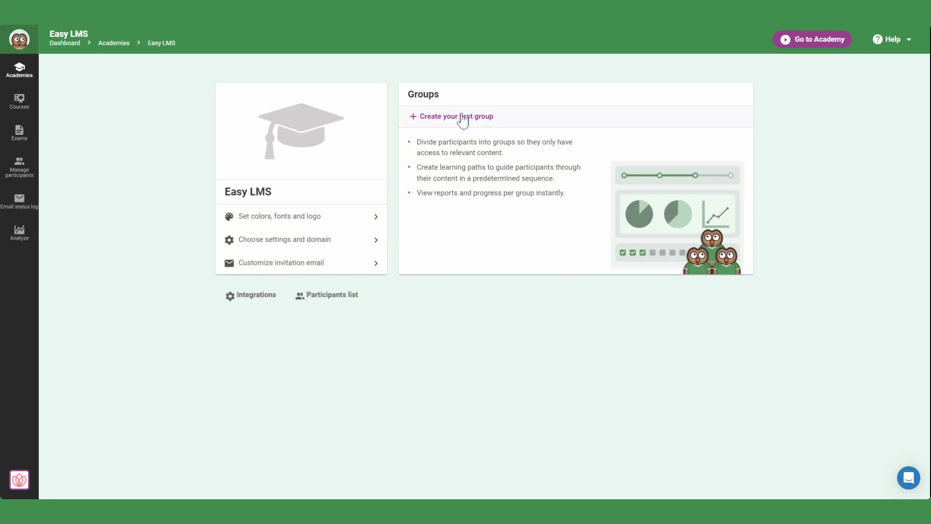
Add the academy's first group, named 'Onboarding'
left_click(462, 117)
type("O")
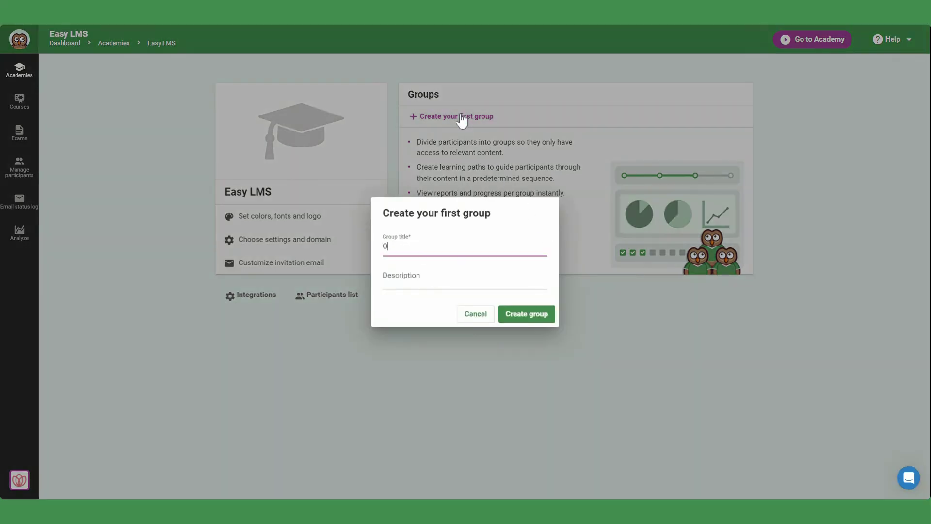
type("nboarding")
left_click(527, 315)
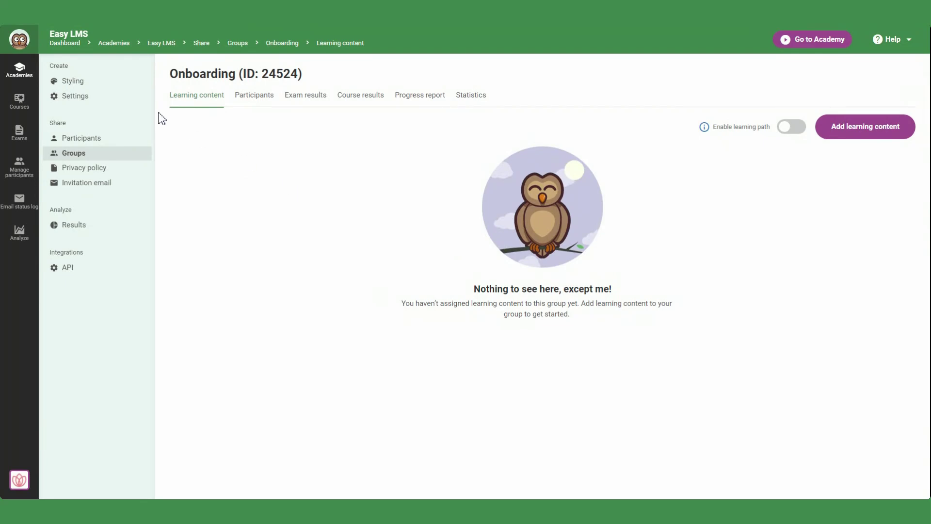
Save styling with primary colour #036d0a, secondary #b28c24, a logo and an owl login side image
left_click(97, 88)
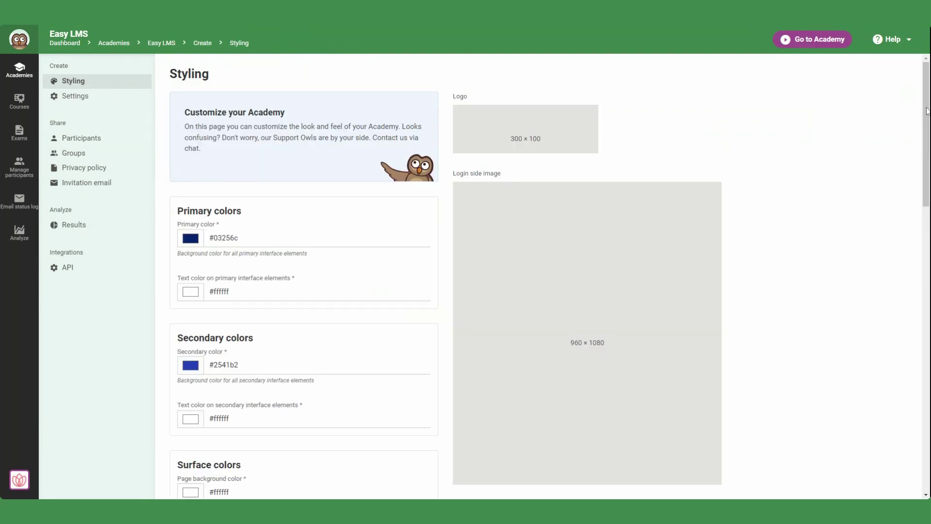
scroll(927, 158, "down", 3)
scroll(928, 158, "down", 7)
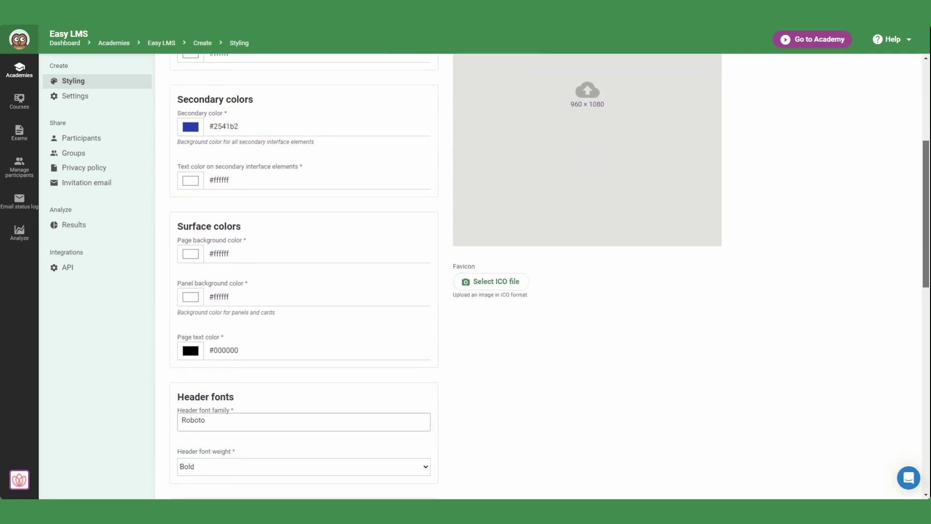
scroll(927, 312, "down", 3)
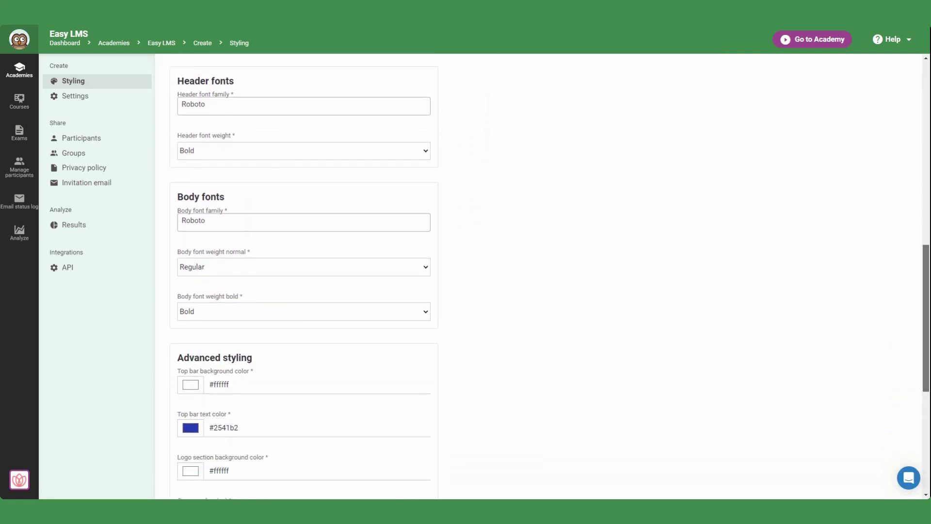
left_click_drag(928, 312, 927, 134)
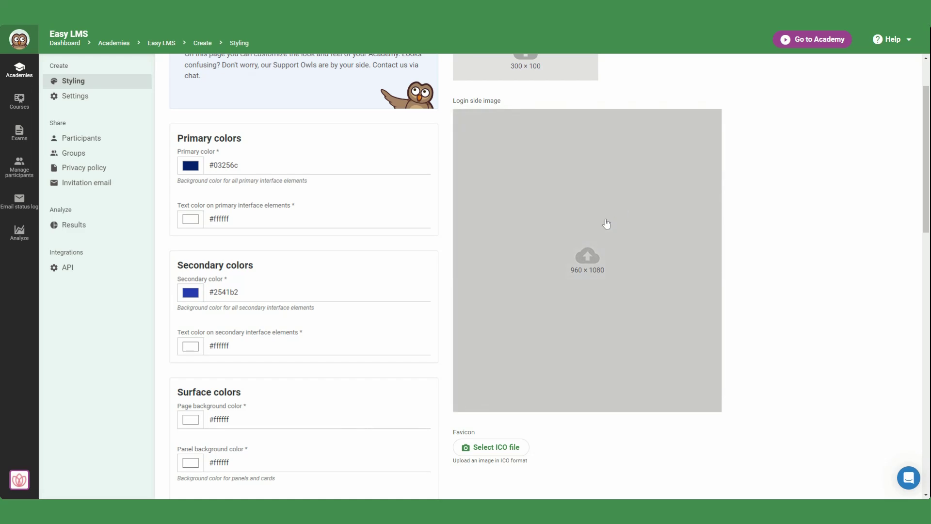
left_click(605, 225)
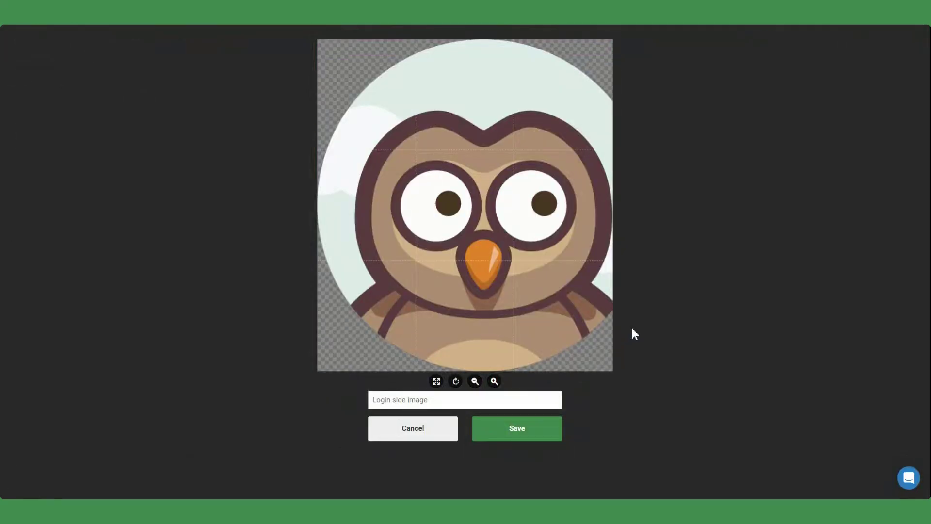
left_click(533, 436)
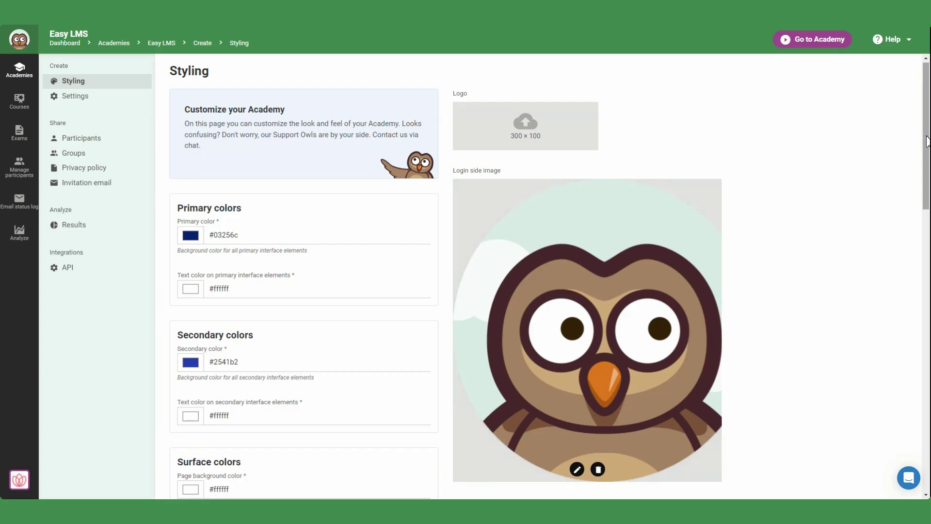
left_click_drag(927, 141, 901, 439)
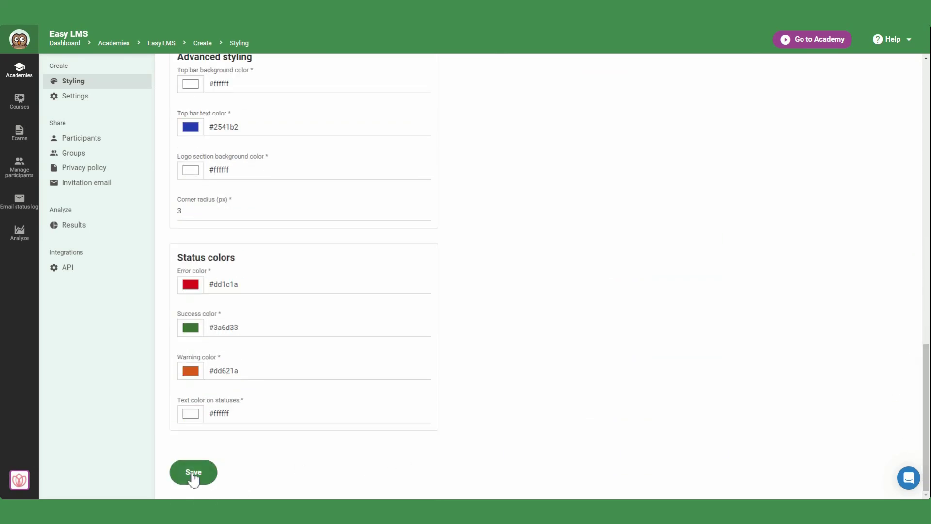
left_click(192, 473)
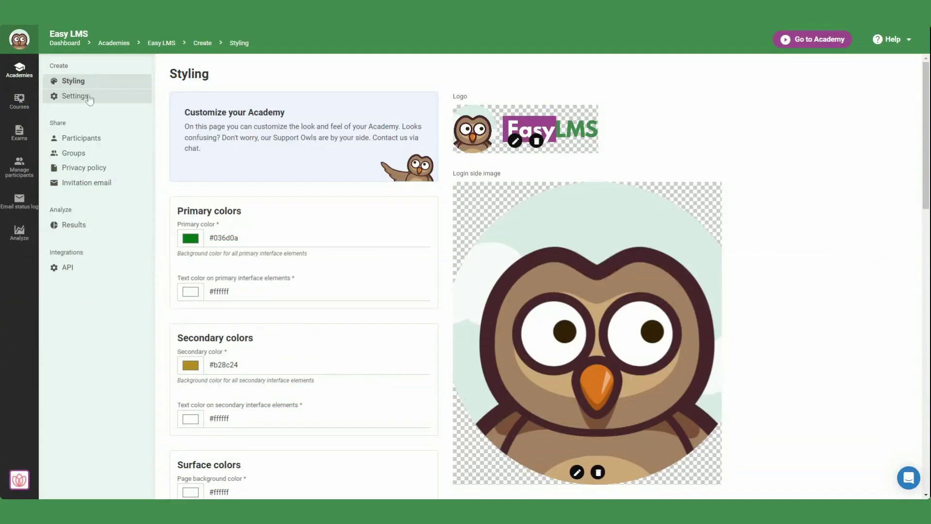
In the academy's general settings, switch the domain option to My own domain
left_click(75, 96)
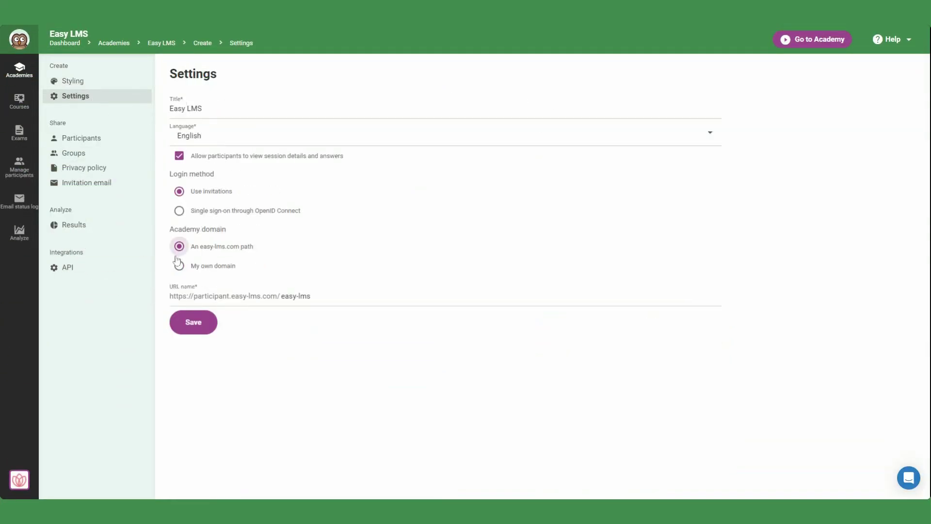
left_click(178, 266)
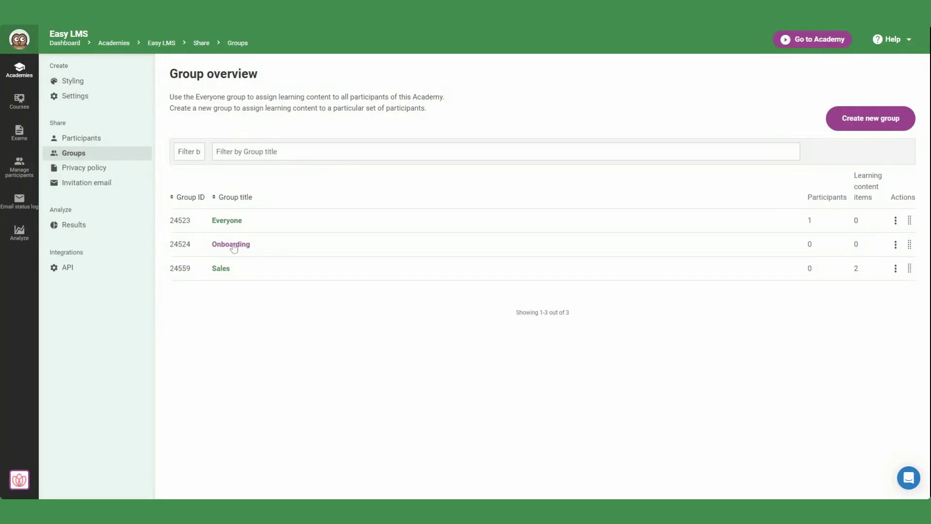
Add GDPR Annual Refresher, Security Awareness Exam, Data Protection Refresher, Security Awareness Training* and Final Exam to Onboarding
left_click(231, 245)
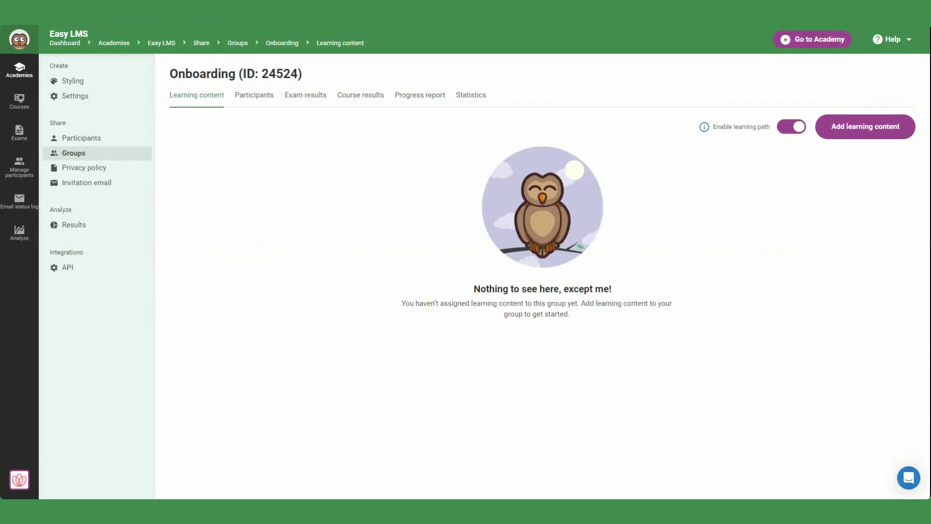
left_click(839, 130)
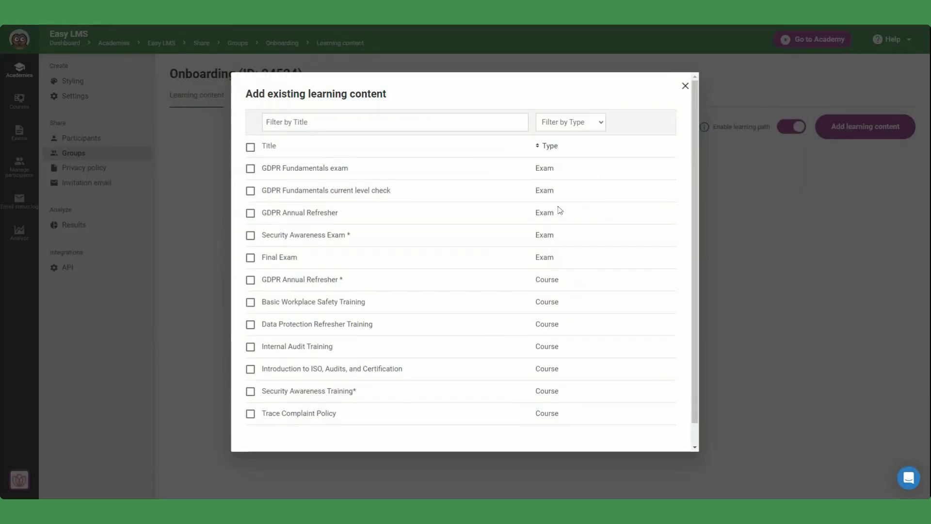
left_click(251, 282)
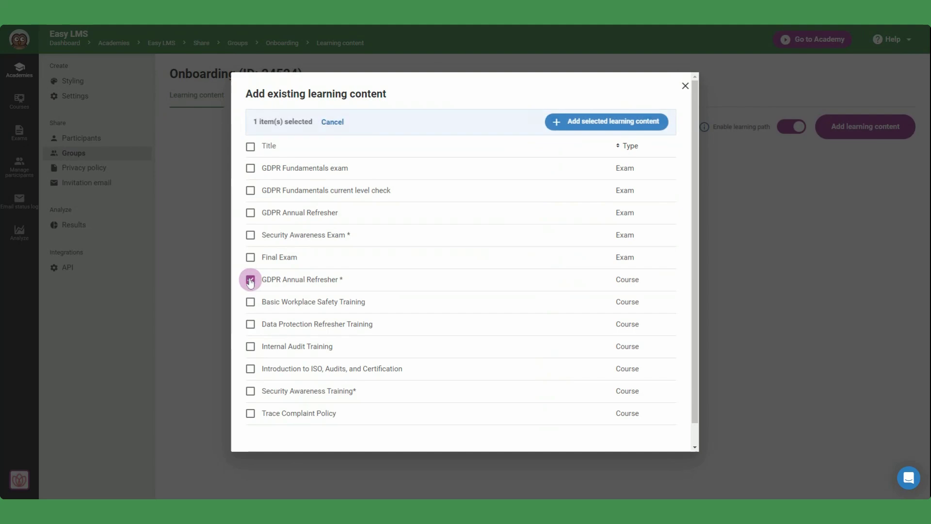
left_click(252, 236)
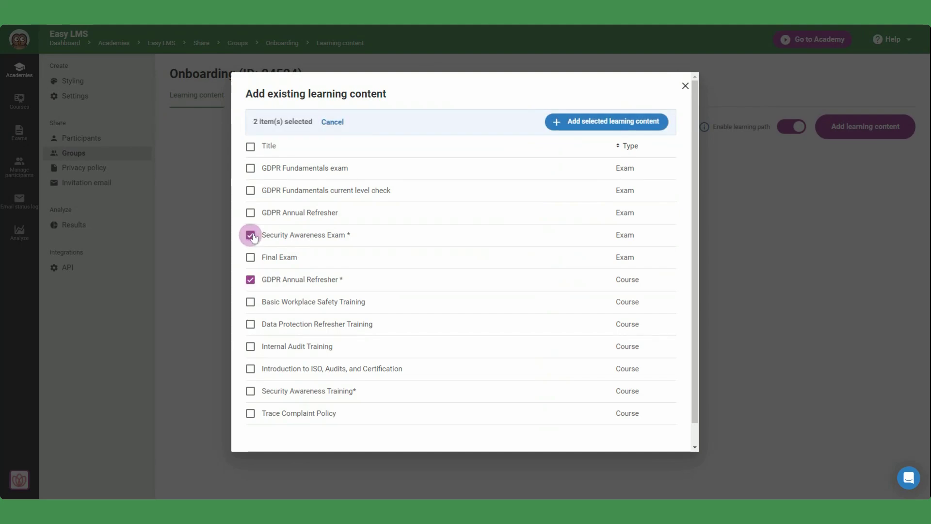
left_click(251, 326)
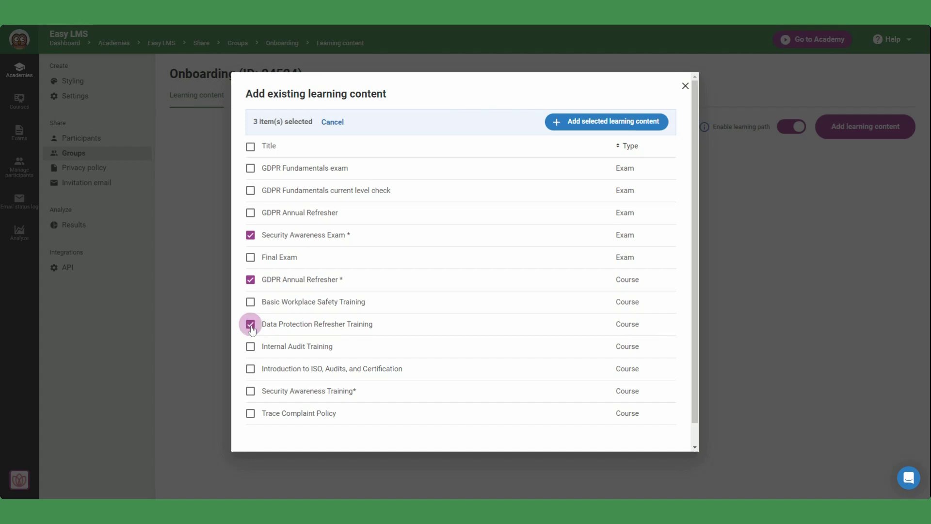
left_click(250, 392)
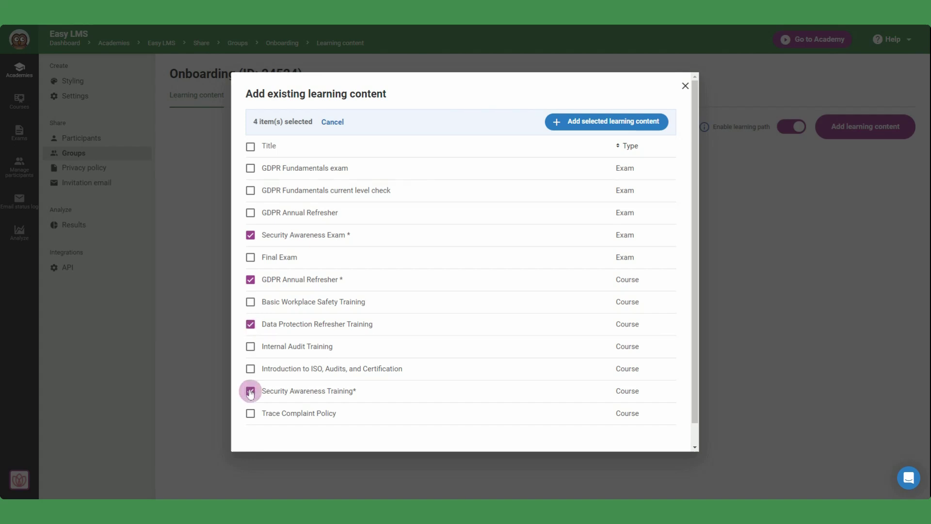
left_click(250, 257)
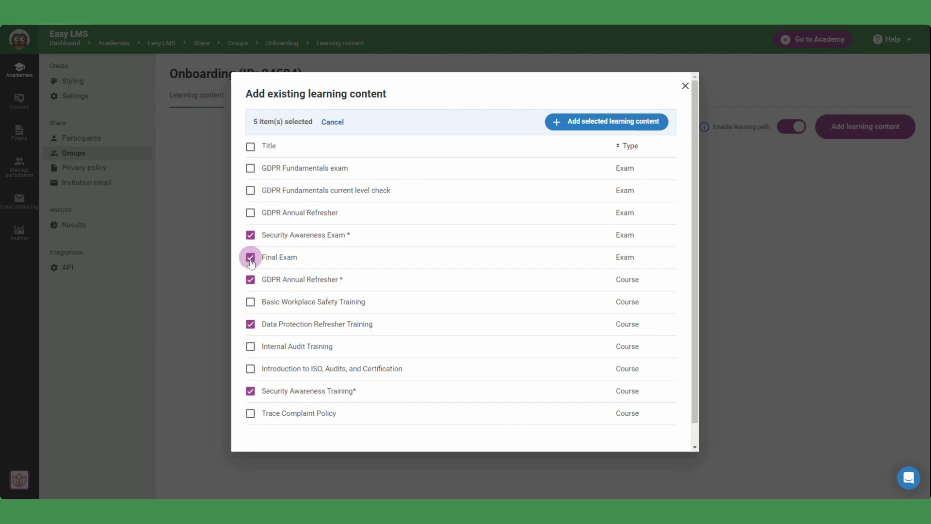
left_click(612, 121)
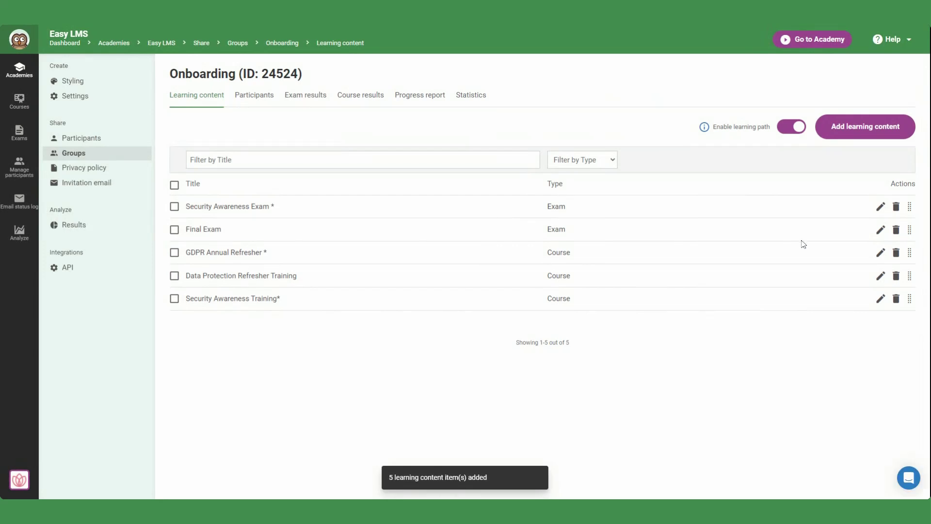
Reorder the items with GDPR Annual Refresher first and Final Exam last, and enable the learning path
left_click_drag(907, 253, 905, 193)
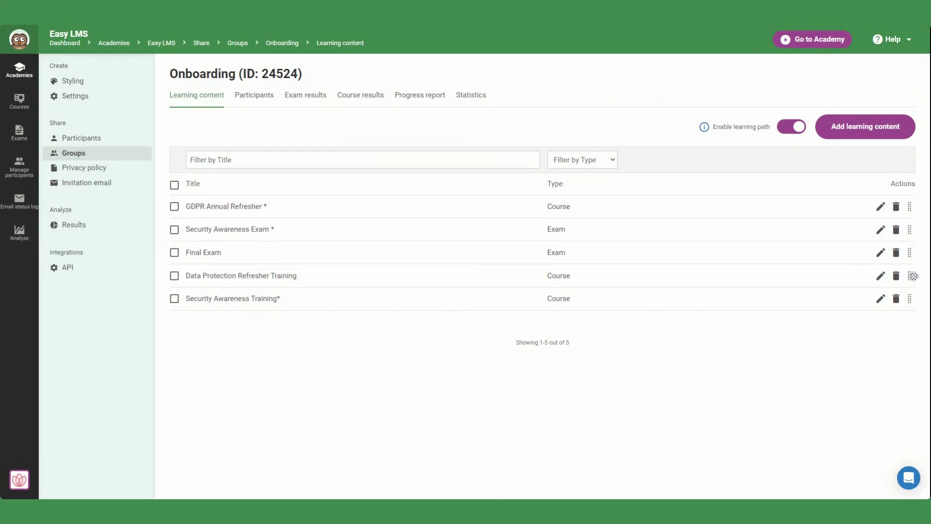
left_click_drag(909, 275, 909, 253)
left_click_drag(909, 298, 908, 271)
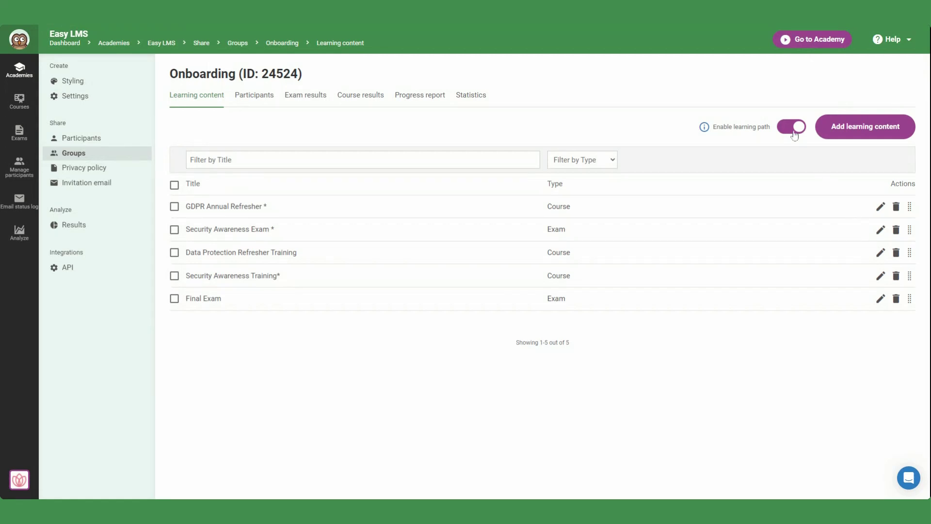
left_click(794, 134)
left_click(793, 133)
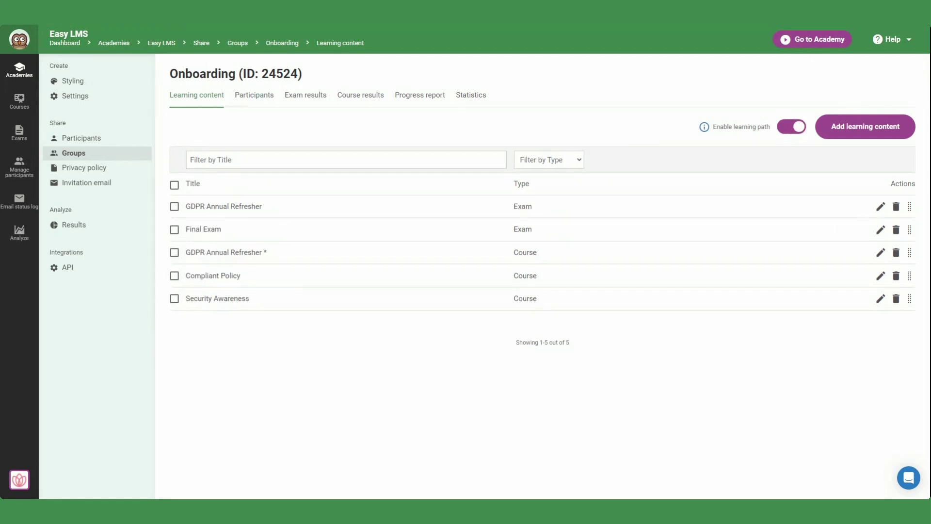
Add a single new participant to the Onboarding group with a username and e-mail address
left_click(271, 99)
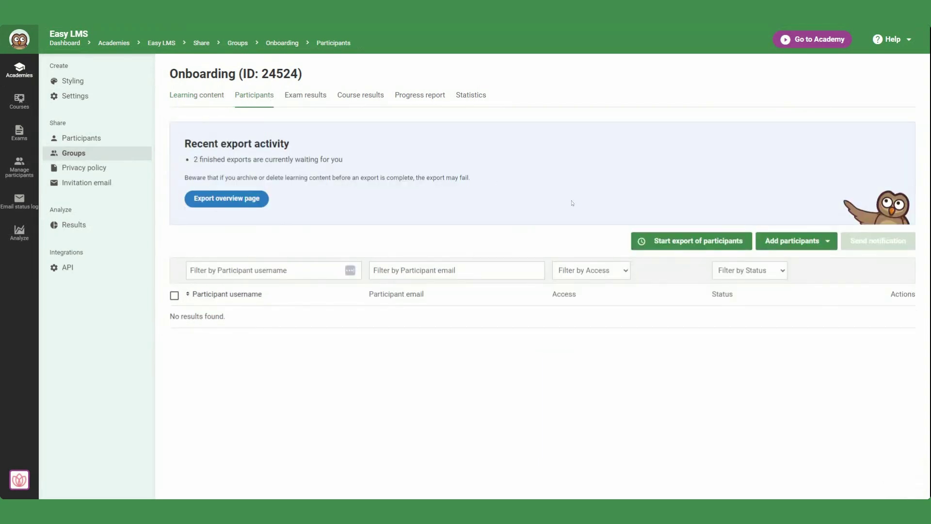
left_click(808, 248)
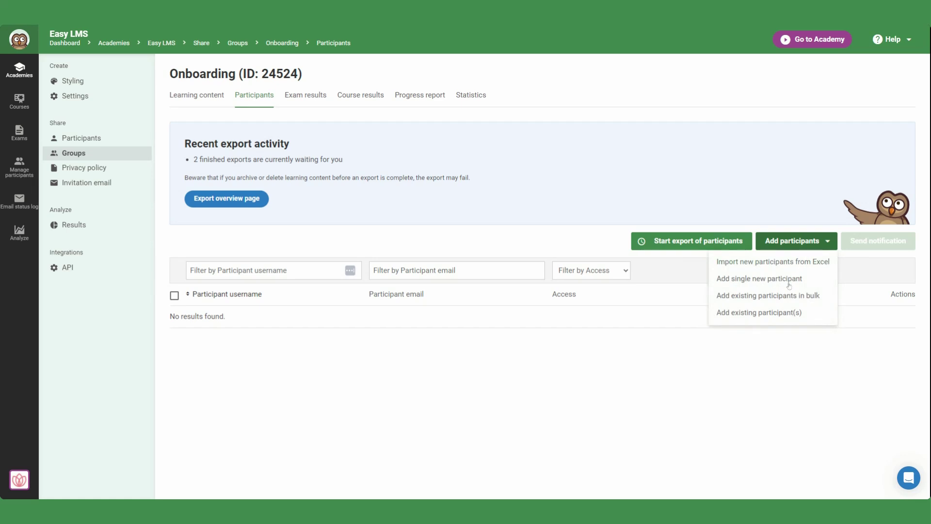
left_click(787, 283)
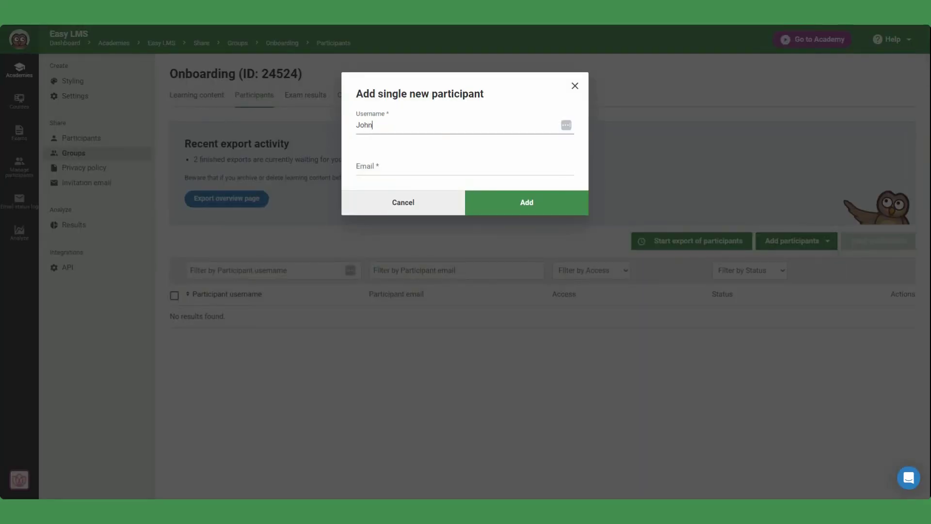
left_click(453, 156)
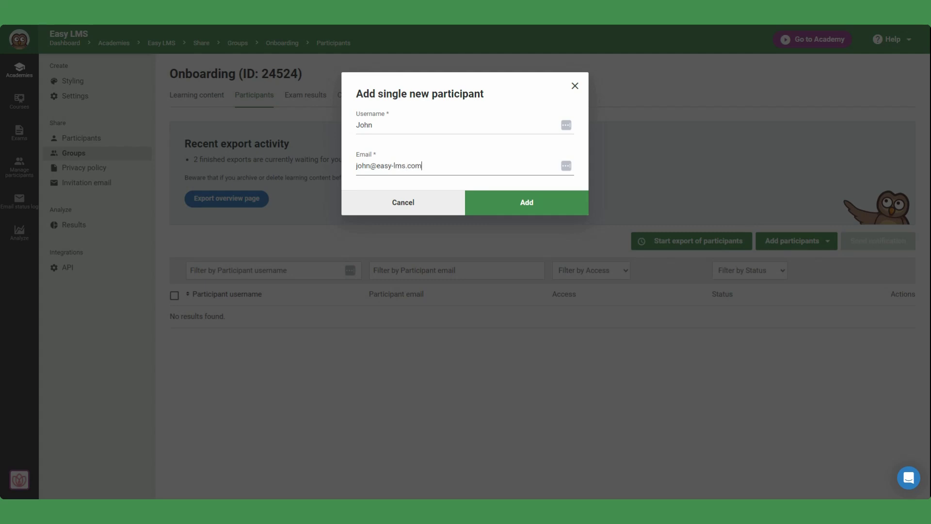
left_click(513, 199)
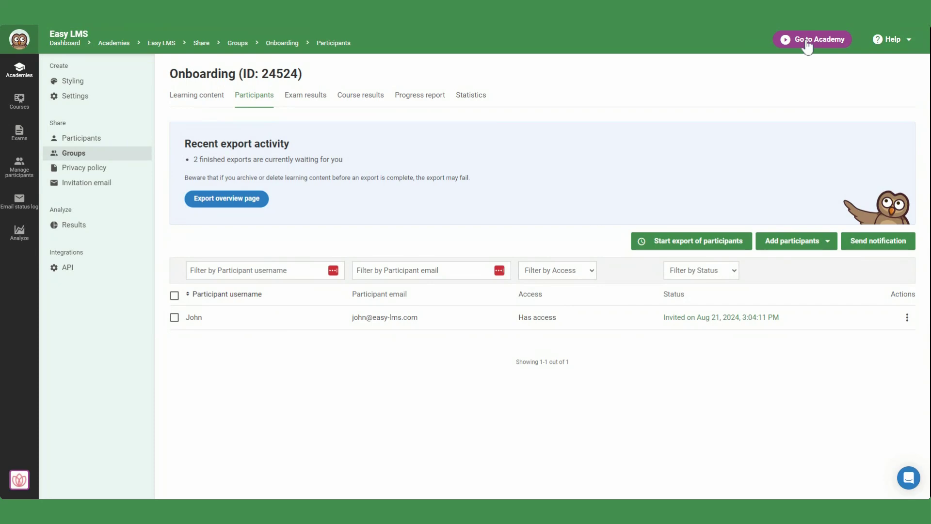
Open the learner-facing academy and scroll through the Onboarding and Sales group content
left_click(806, 40)
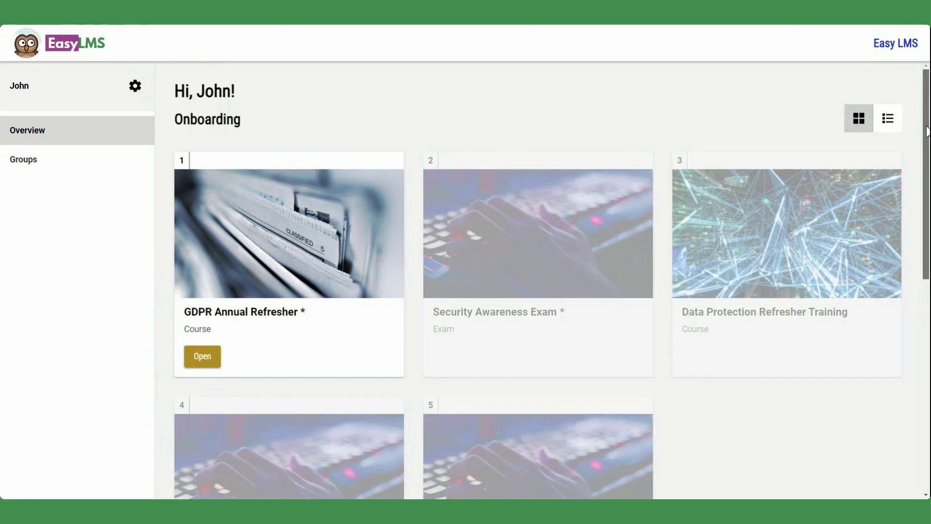
scroll(927, 131, "down", 3)
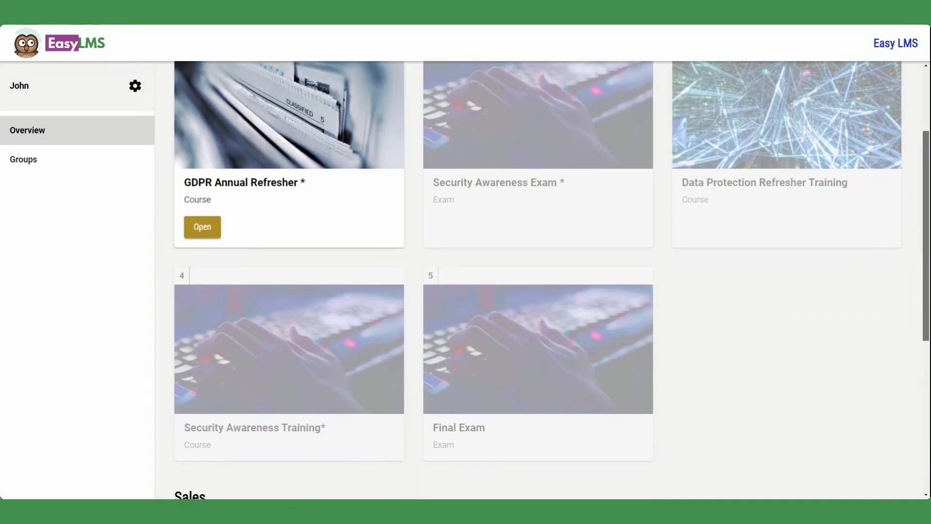
scroll(552, 283, "down", 3)
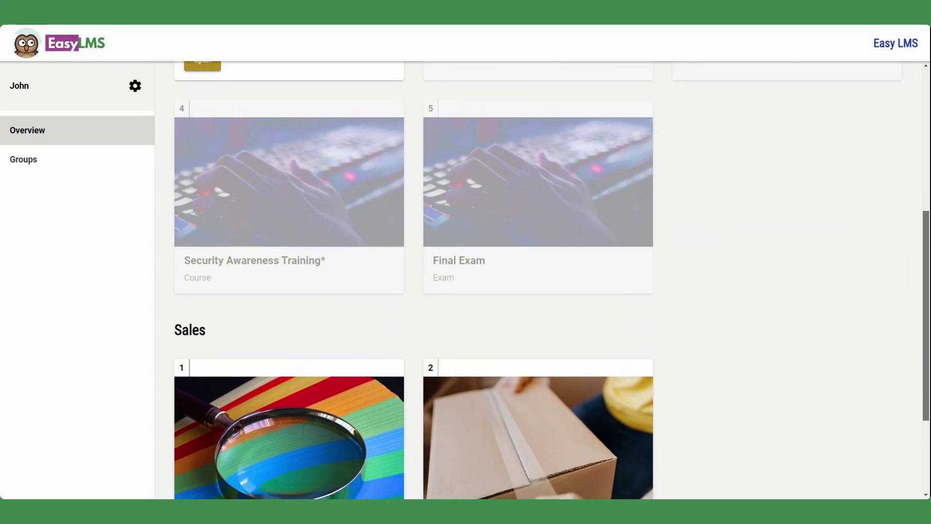
scroll(552, 283, "down", 3)
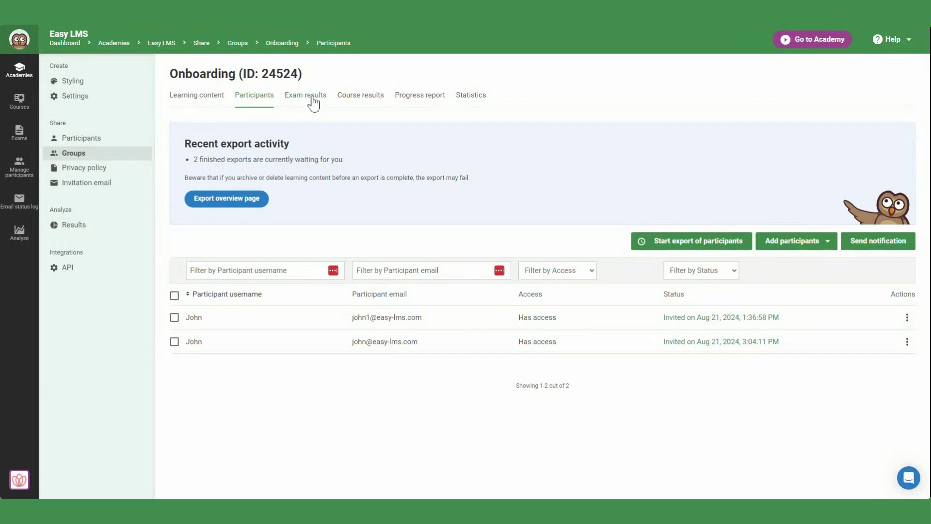
Check Onboarding's Exam results, Course results and Progress report, then open Analyze > Sessions
left_click(313, 99)
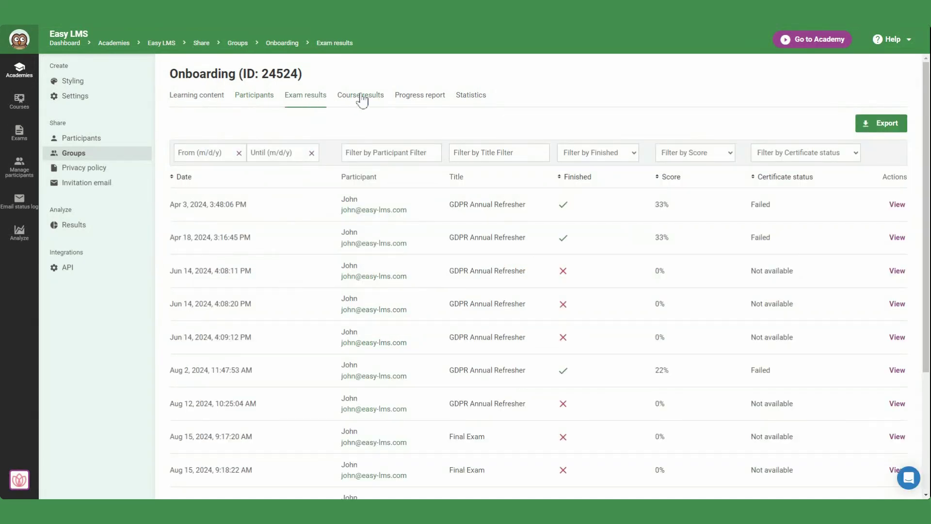
left_click(373, 100)
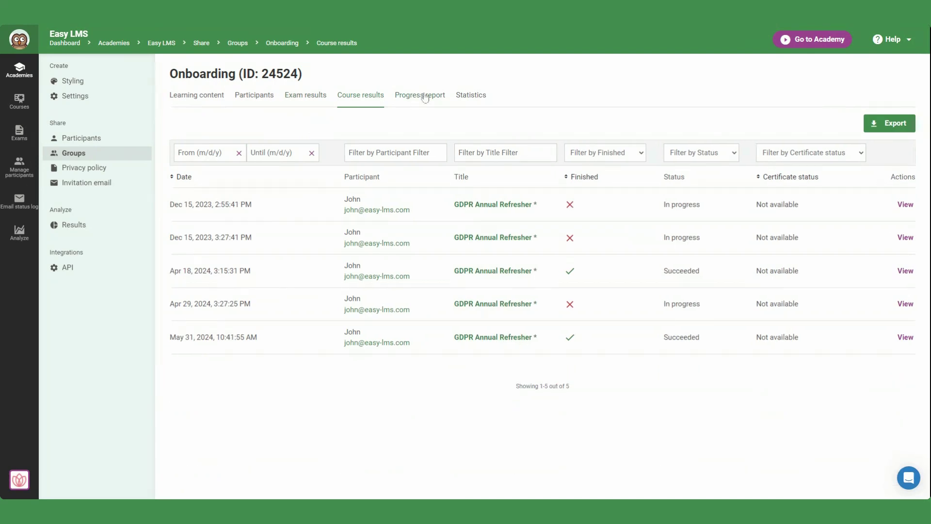
left_click(425, 99)
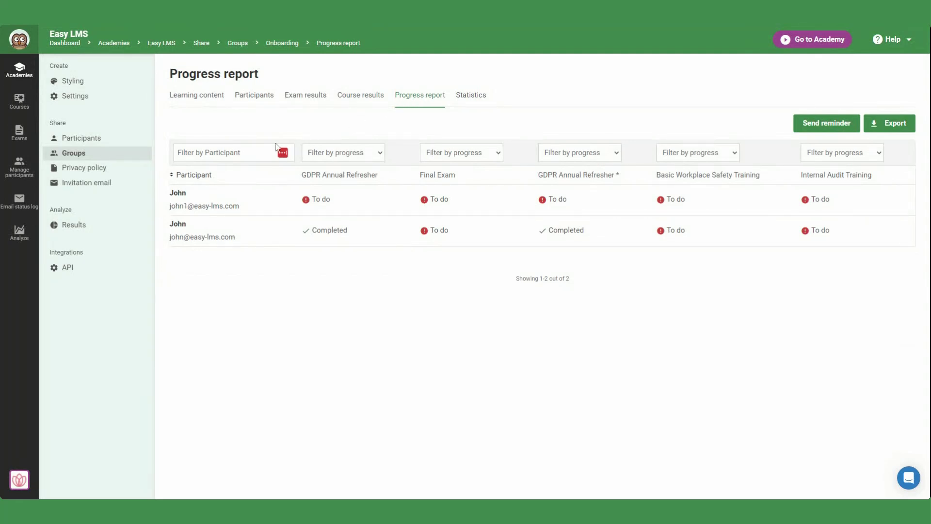
left_click(18, 232)
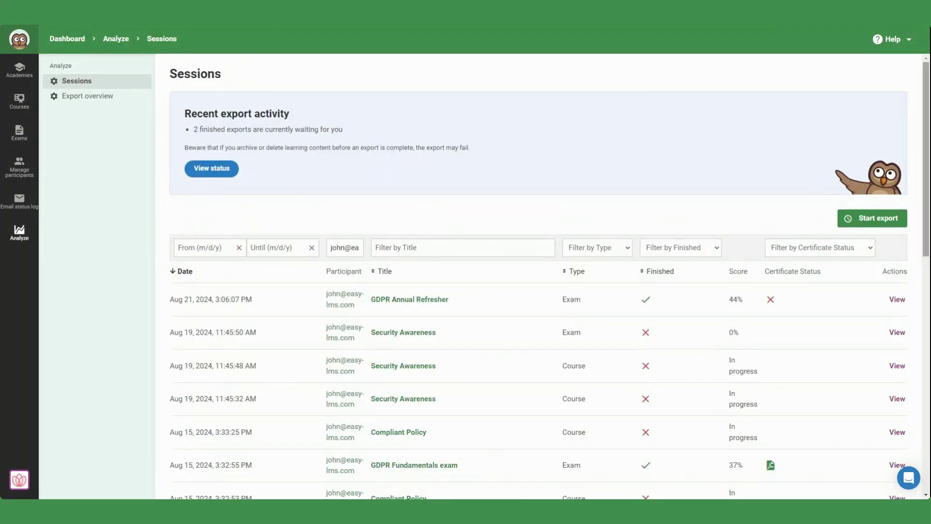
scroll(548, 291, "down", 3)
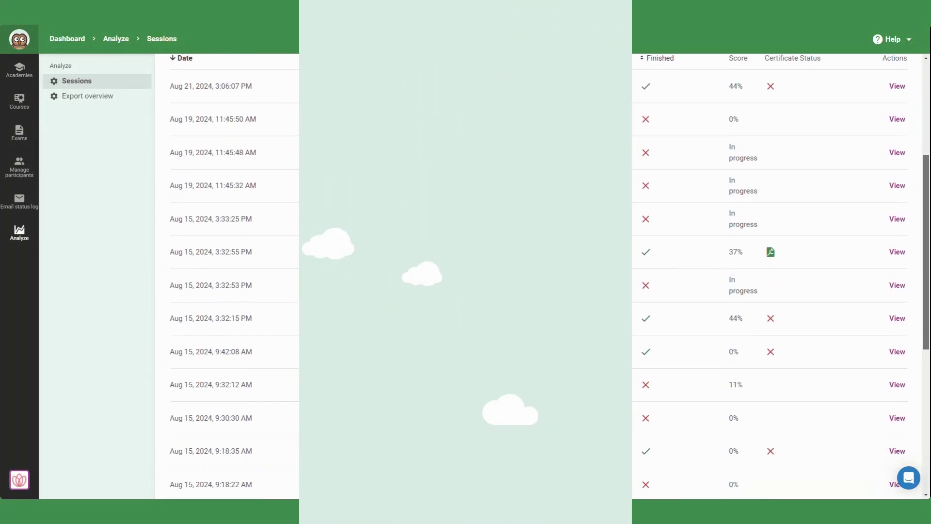